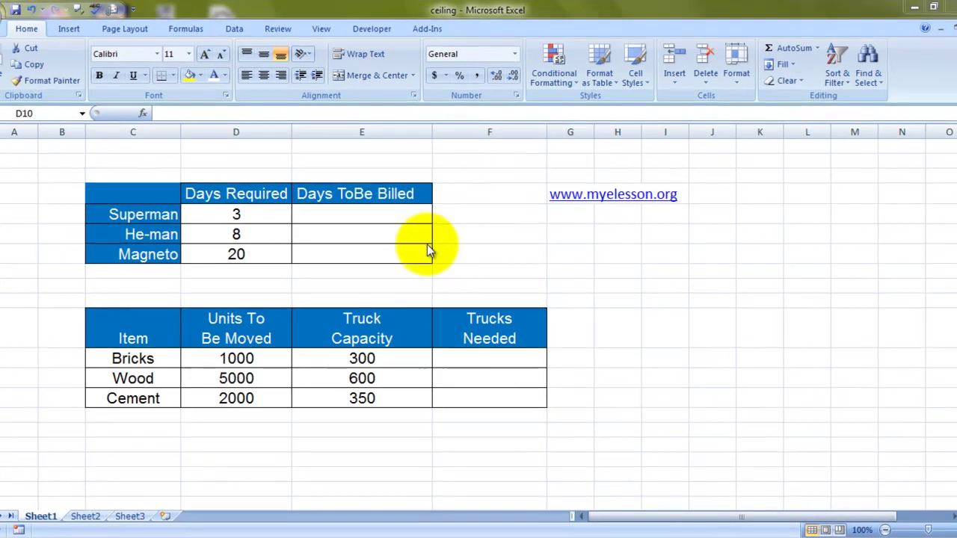
Look over the names and Days Required values, ending on Superman's empty billing cell E5
{"action": "key", "text": "Up"}
{"action": "key", "text": "Up"}
{"action": "key", "text": "Up"}
{"action": "key", "text": "Up"}
{"action": "key", "text": "Up"}
{"action": "key", "text": "Up"}
{"action": "key", "text": "Left"}
{"action": "key", "text": "Left"}
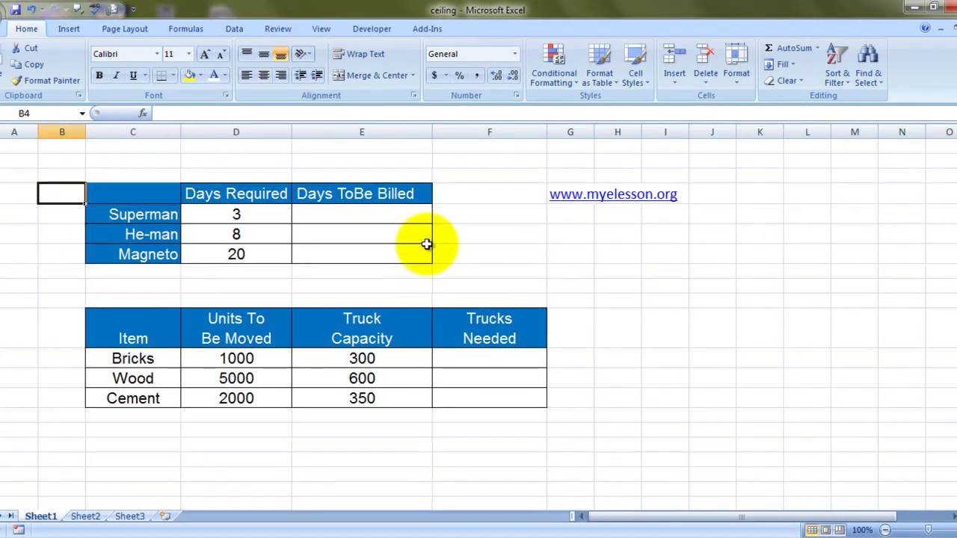
{"action": "key", "text": "Down"}
{"action": "key", "text": "Right"}
{"action": "key", "text": "Down"}
{"action": "key", "text": "Down"}
{"action": "key", "text": "Up"}
{"action": "key", "text": "Up"}
{"action": "key", "text": "Up"}
{"action": "key", "text": "Right"}
{"action": "key", "text": "Down"}
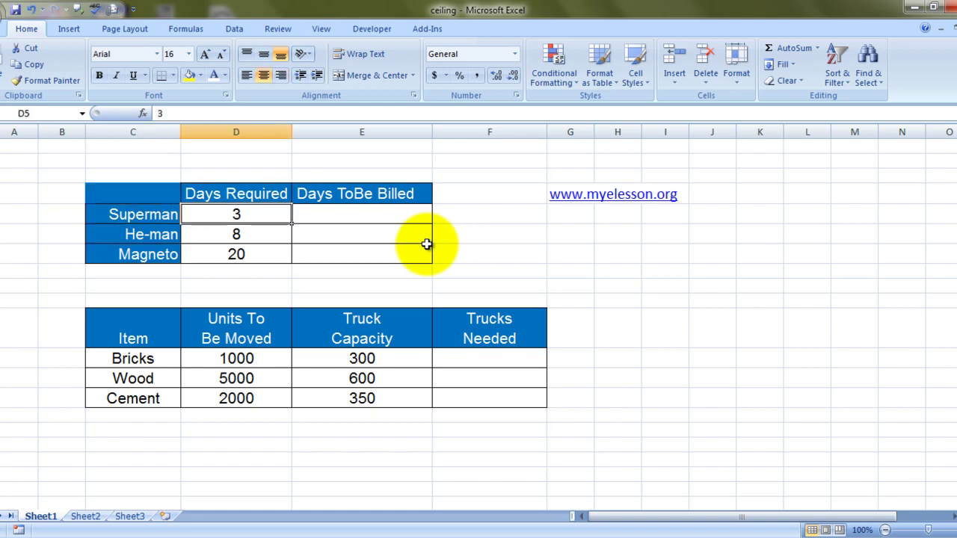
{"action": "key", "text": "Down"}
{"action": "key", "text": "Down"}
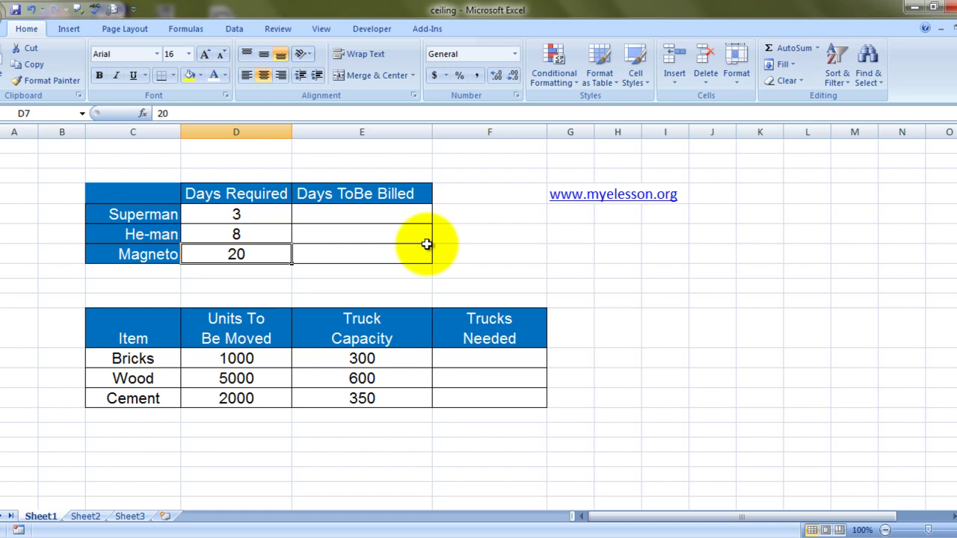
{"action": "key", "text": "Up"}
{"action": "key", "text": "Up"}
{"action": "key", "text": "Up"}
{"action": "key", "text": "Right"}
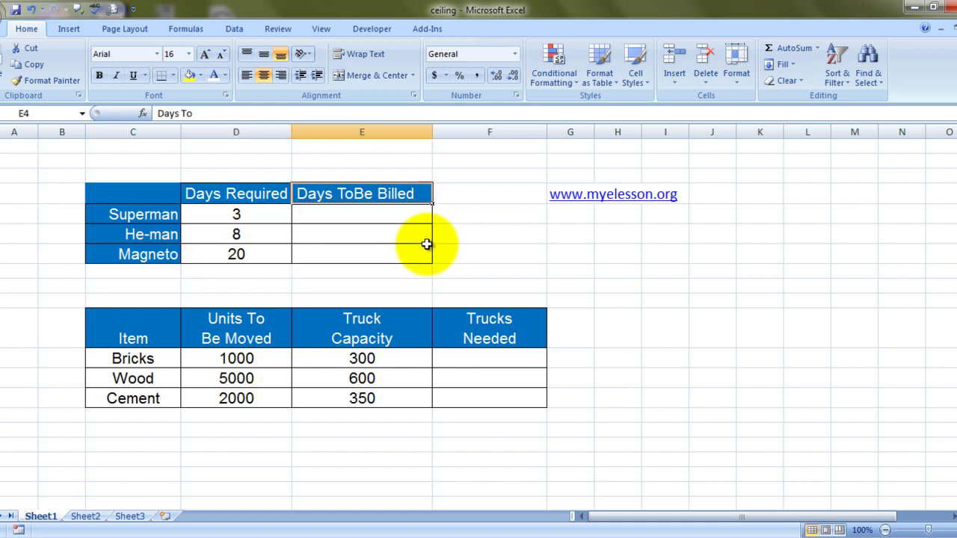
{"action": "key", "text": "Down"}
{"action": "key", "text": "Right"}
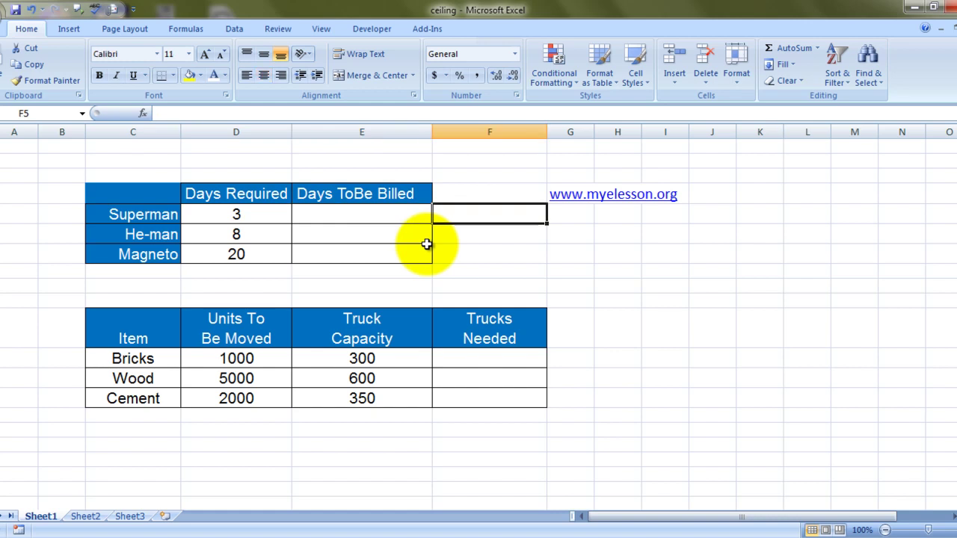
{"action": "key", "text": "Left"}
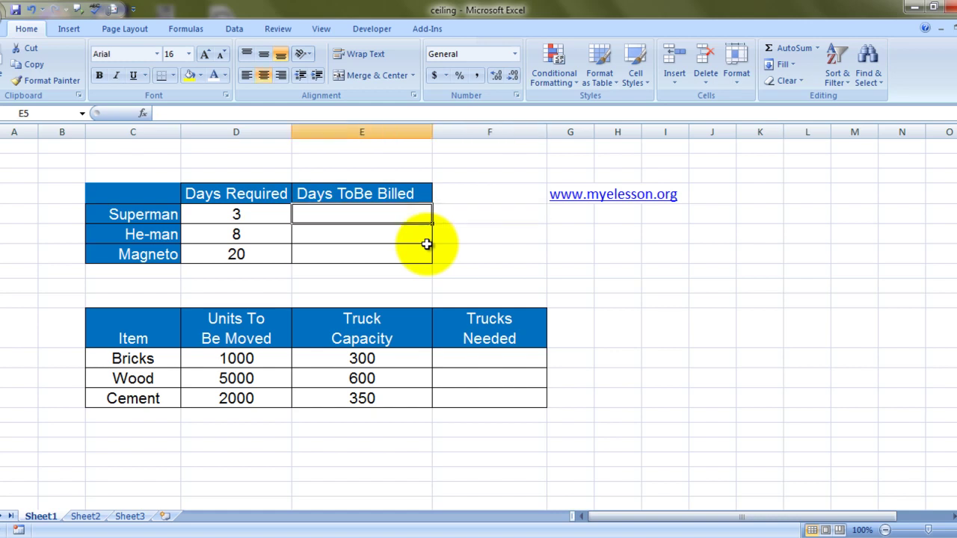
{"action": "key", "text": "Left"}
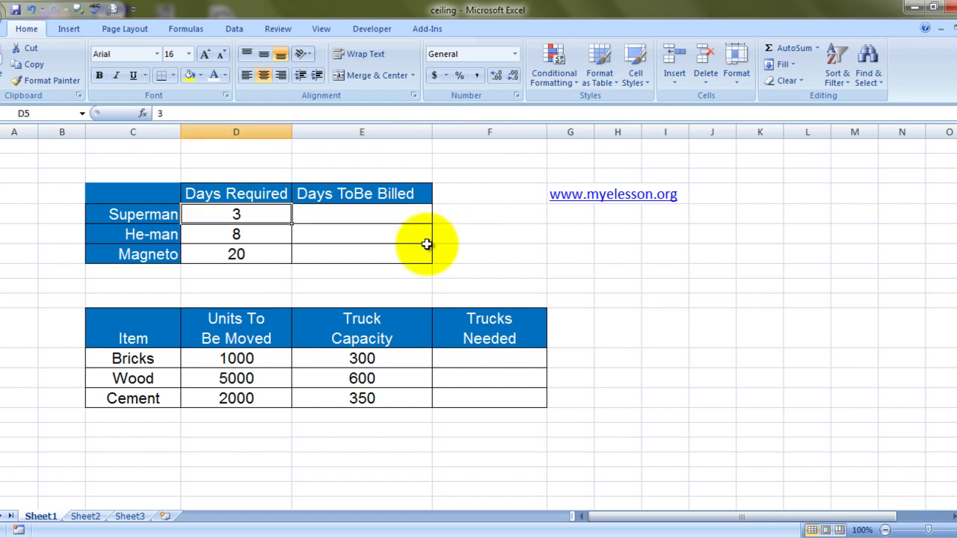
{"action": "key", "text": "Right"}
{"action": "key", "text": "Right"}
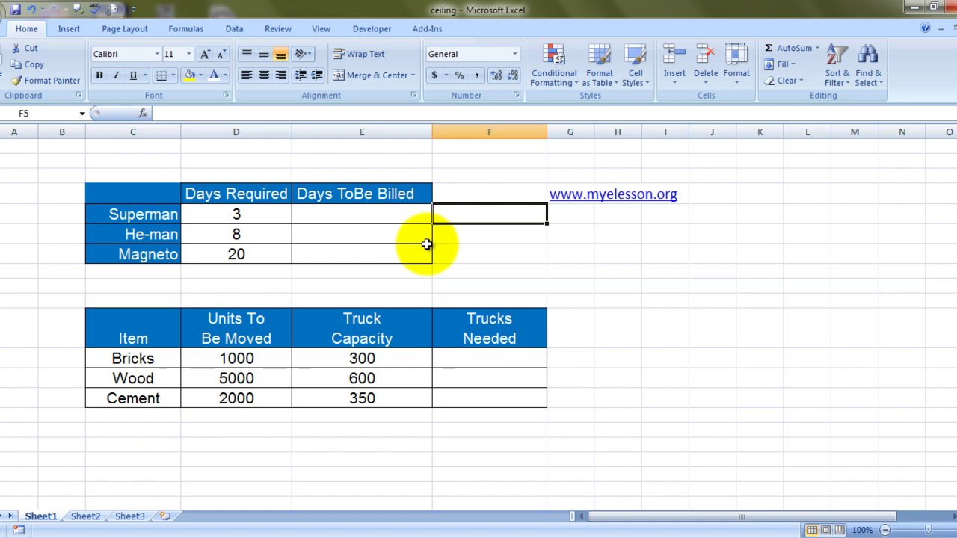
{"action": "key", "text": "Left"}
{"action": "key", "text": "Left"}
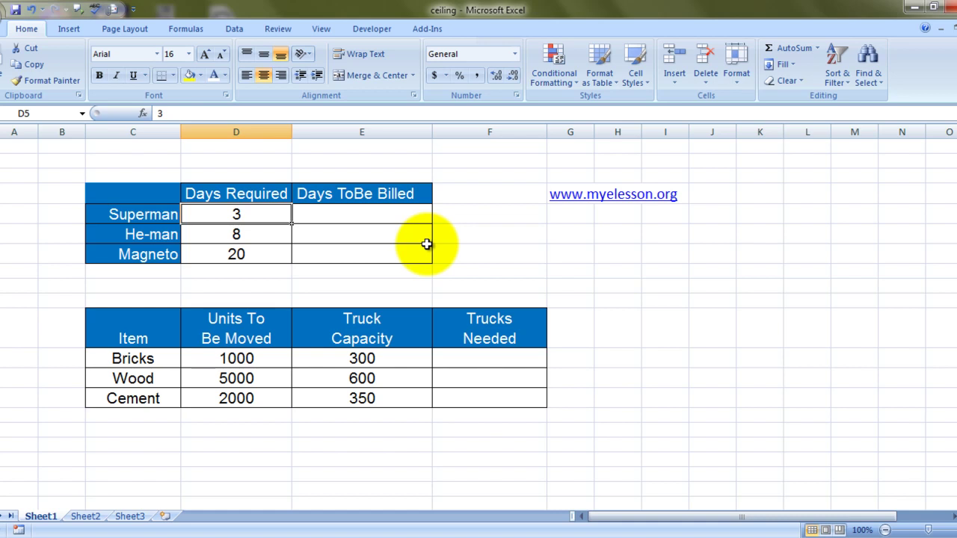
{"action": "key", "text": "Right"}
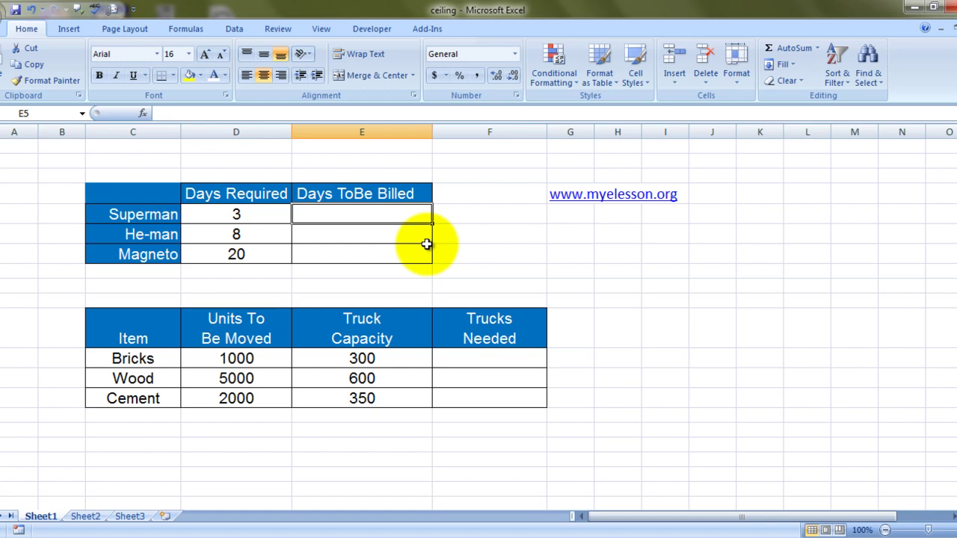
{"action": "key", "text": "Right"}
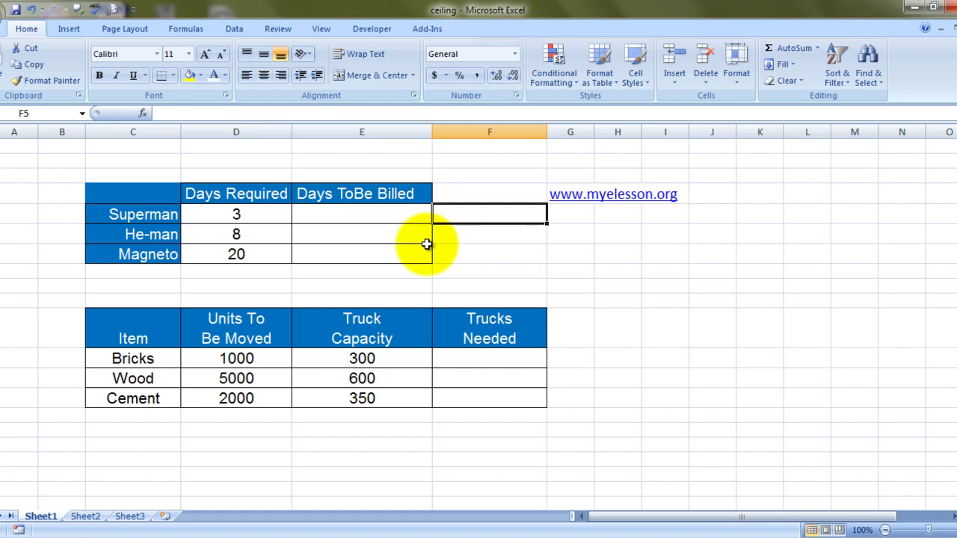
{"action": "key", "text": "Left"}
Enter =CEILING(D5,7) in E5 so Superman's 3 days bill as 7
{"action": "type", "text": "="}
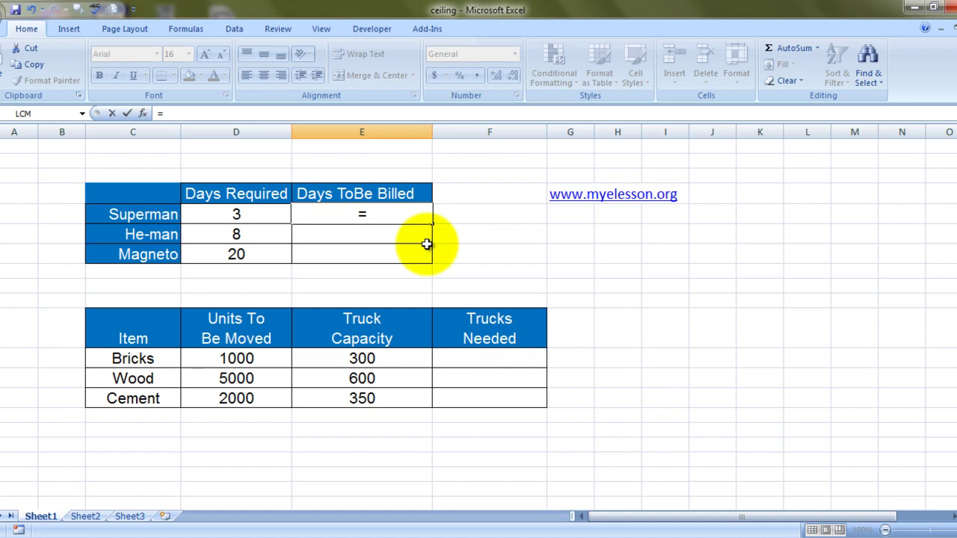
{"action": "type", "text": "ce"}
{"action": "key", "text": "Tab"}
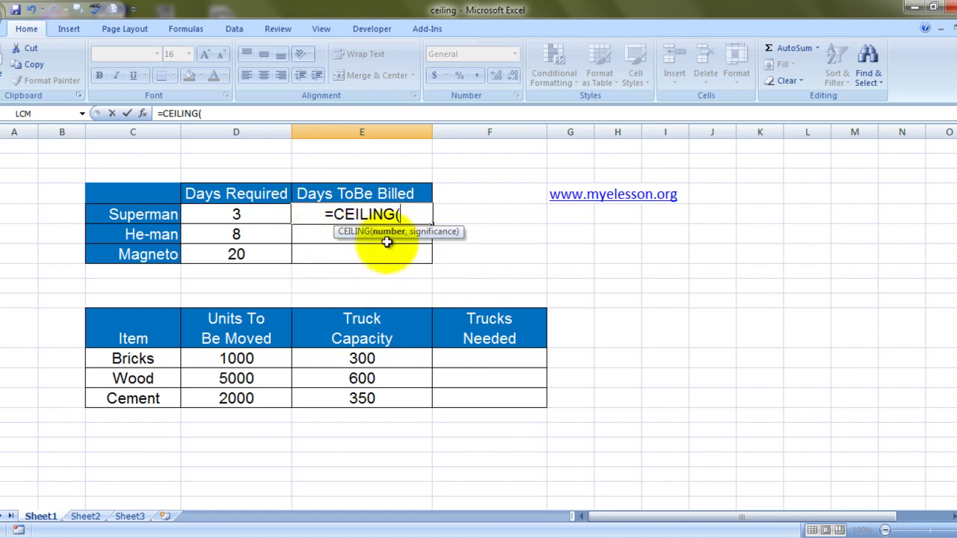
{"action": "left_click", "coordinate": [255, 216]}
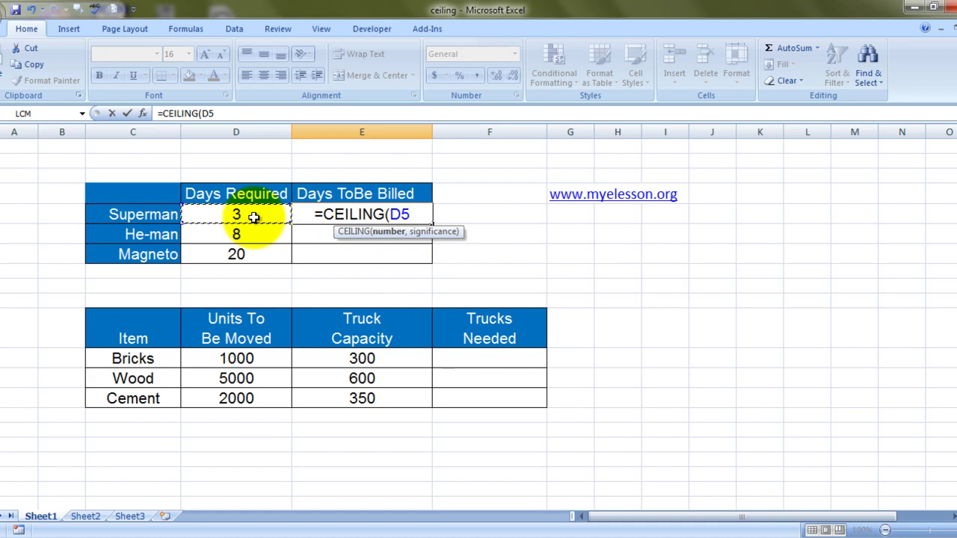
{"action": "type", "text": ","}
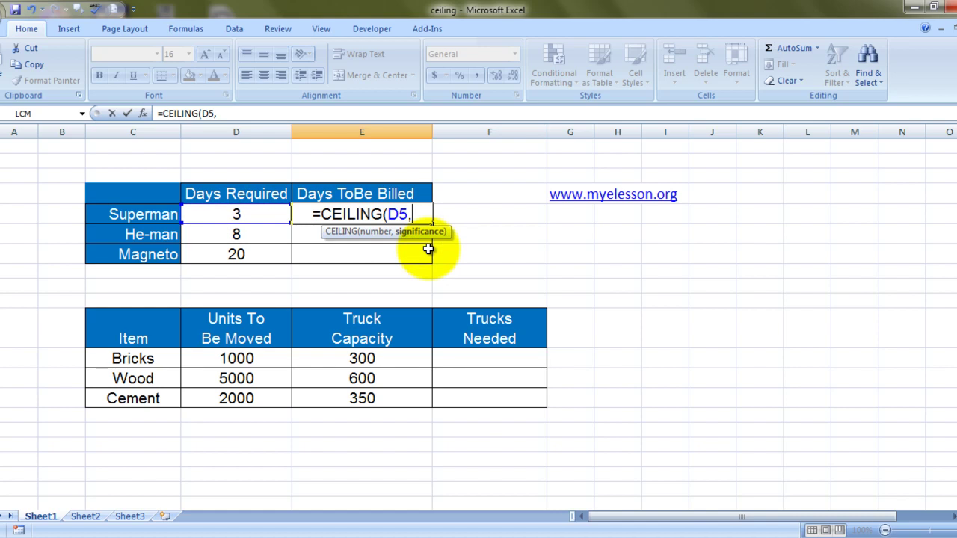
{"action": "type", "text": "7"}
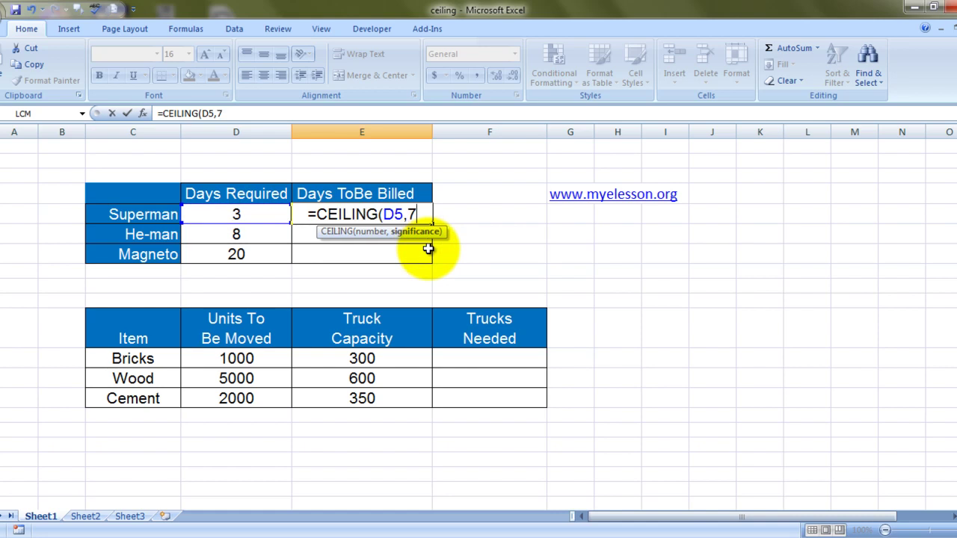
{"action": "type", "text": ")"}
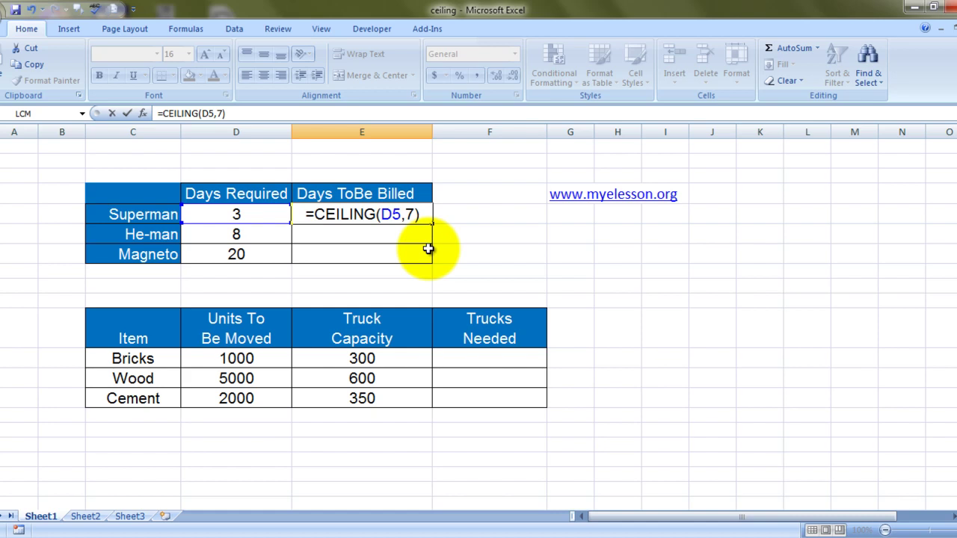
{"action": "key", "text": "ctrl+Return"}
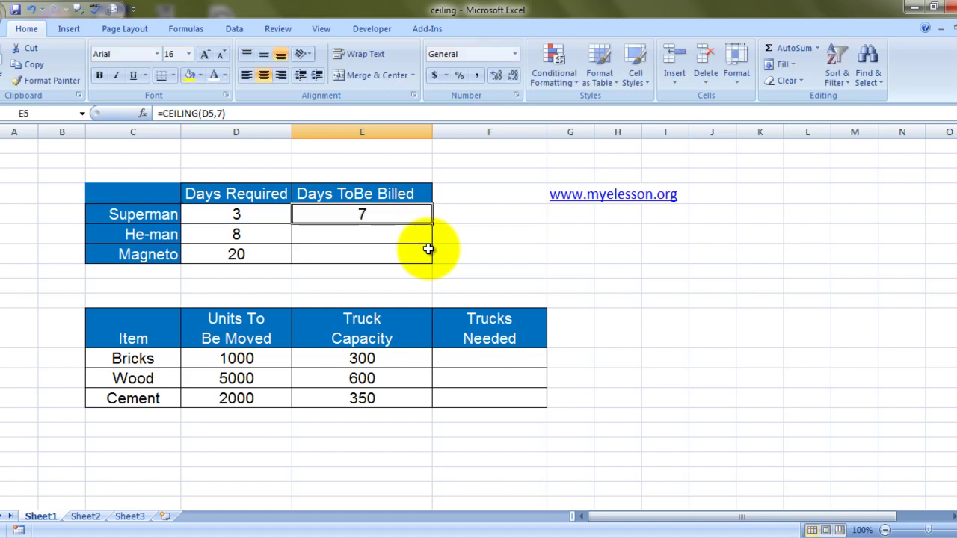
Copy the E5 CEILING formula down into E6:E7
{"action": "key", "text": "ctrl+c"}
{"action": "key", "text": "shift+Down"}
{"action": "key", "text": "shift+Down"}
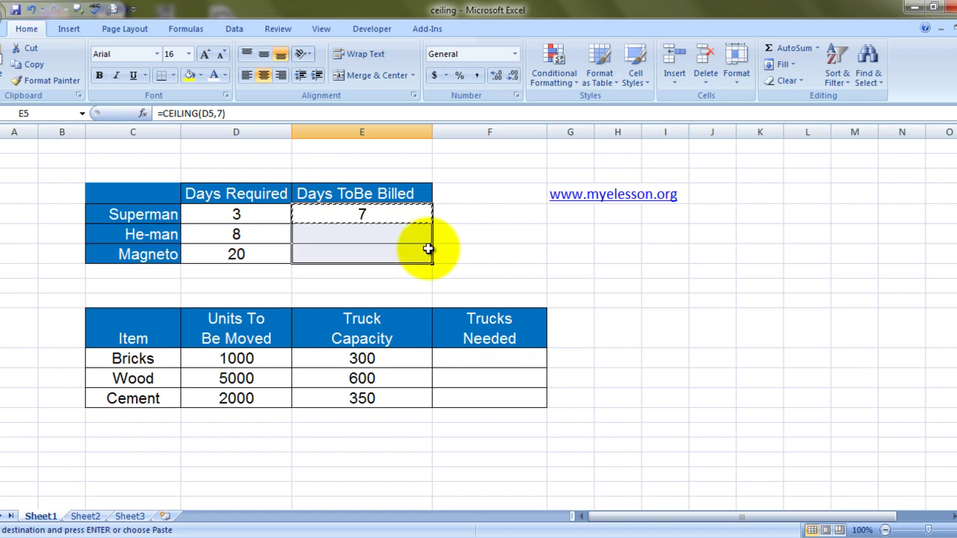
{"action": "key", "text": "ctrl+v"}
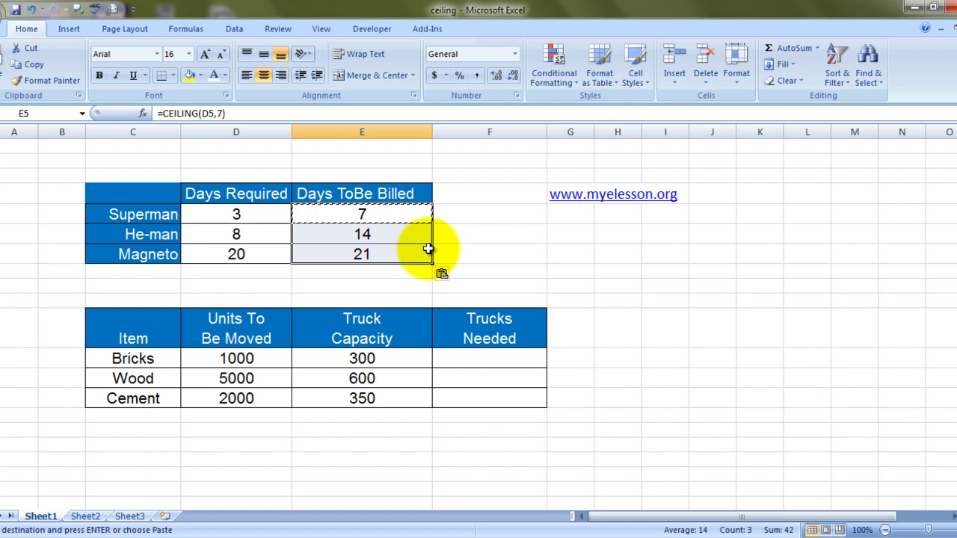
{"action": "key", "text": "Right"}
{"action": "key", "text": "Escape"}
Check He-man's and Magneto's days and their copied billing formulas in columns D and E
{"action": "key", "text": "Left"}
{"action": "key", "text": "Left"}
{"action": "key", "text": "Down"}
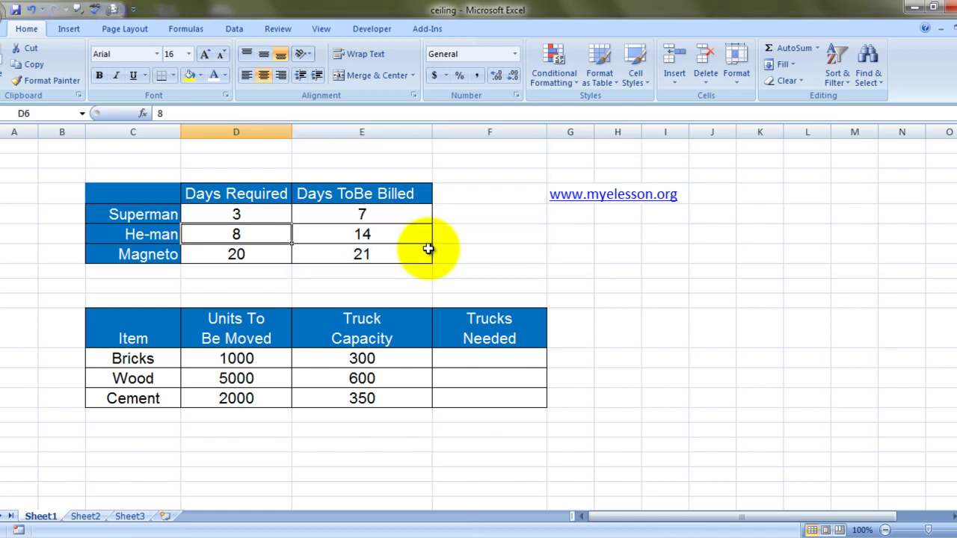
{"action": "key", "text": "Right"}
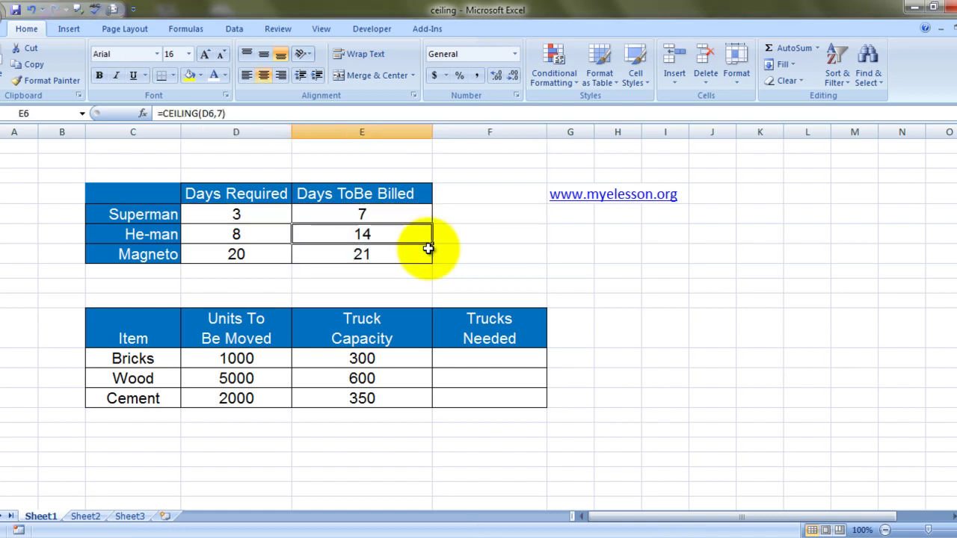
{"action": "key", "text": "Left"}
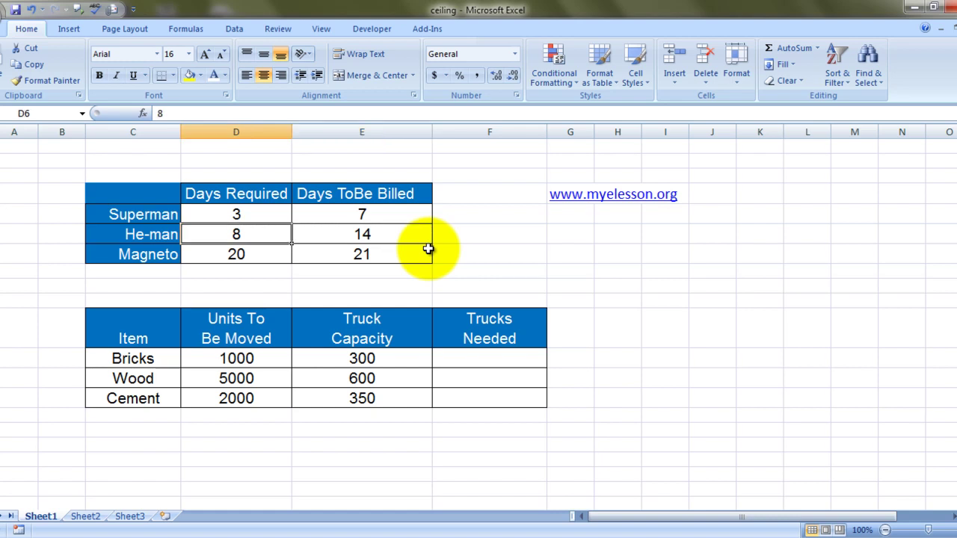
{"action": "key", "text": "Left"}
{"action": "key", "text": "Right"}
{"action": "key", "text": "Right"}
{"action": "key", "text": "Left"}
{"action": "key", "text": "Left"}
{"action": "key", "text": "Down"}
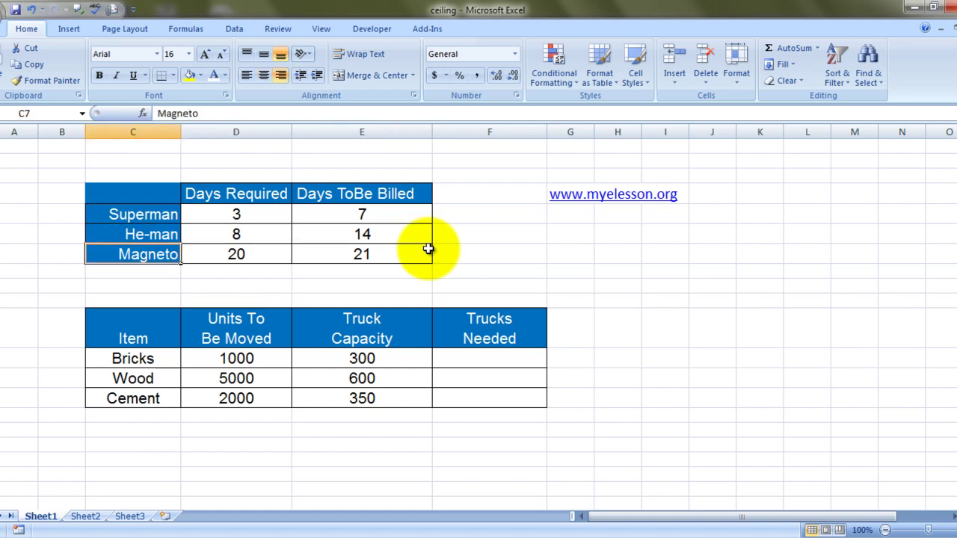
{"action": "key", "text": "Right"}
{"action": "key", "text": "Left"}
{"action": "key", "text": "Right"}
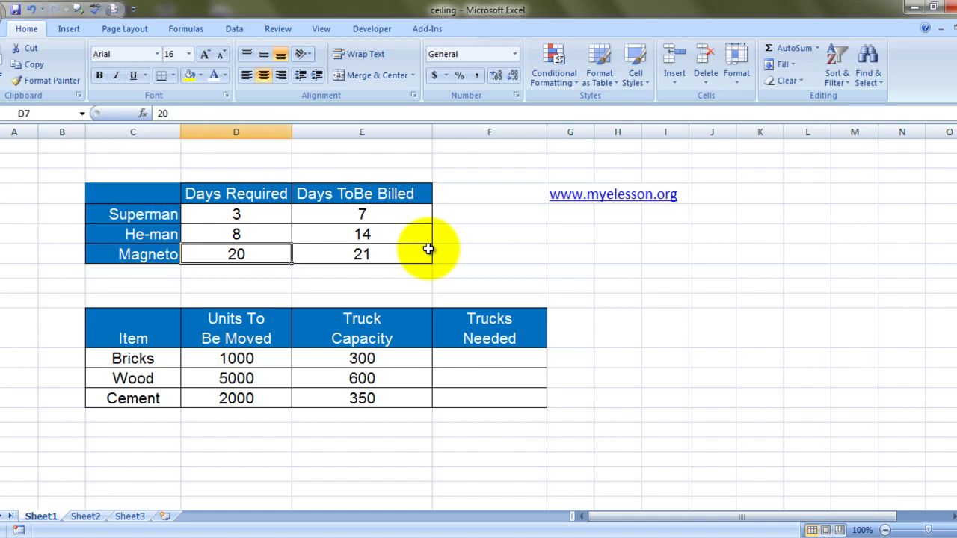
{"action": "key", "text": "Right"}
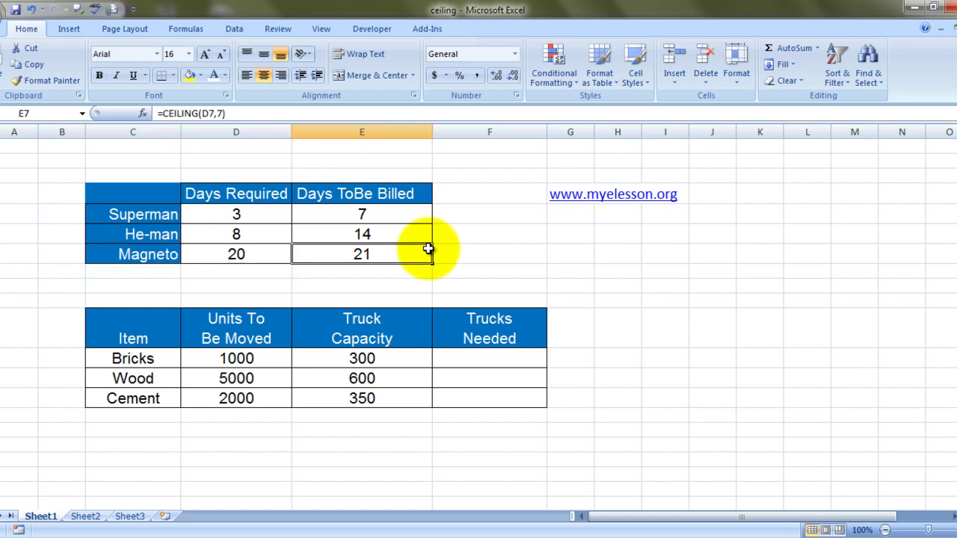
{"action": "key", "text": "Right"}
{"action": "key", "text": "Left"}
{"action": "key", "text": "Left"}
{"action": "key", "text": "Up"}
Change He-man's Days Required to 45, giving 49 billed days
{"action": "type", "text": "6"}
{"action": "key", "text": "Right"}
{"action": "key", "text": "Left"}
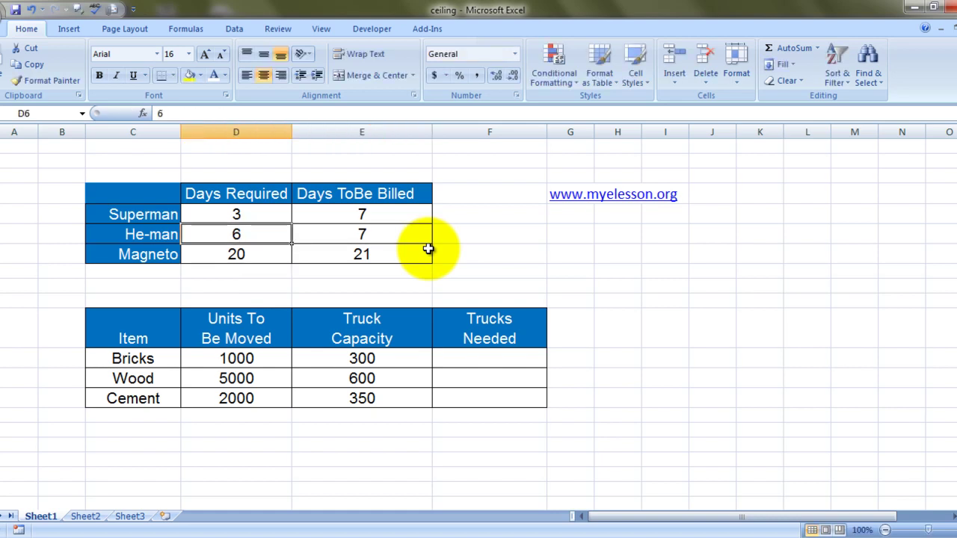
{"action": "type", "text": "45"}
{"action": "key", "text": "Right"}
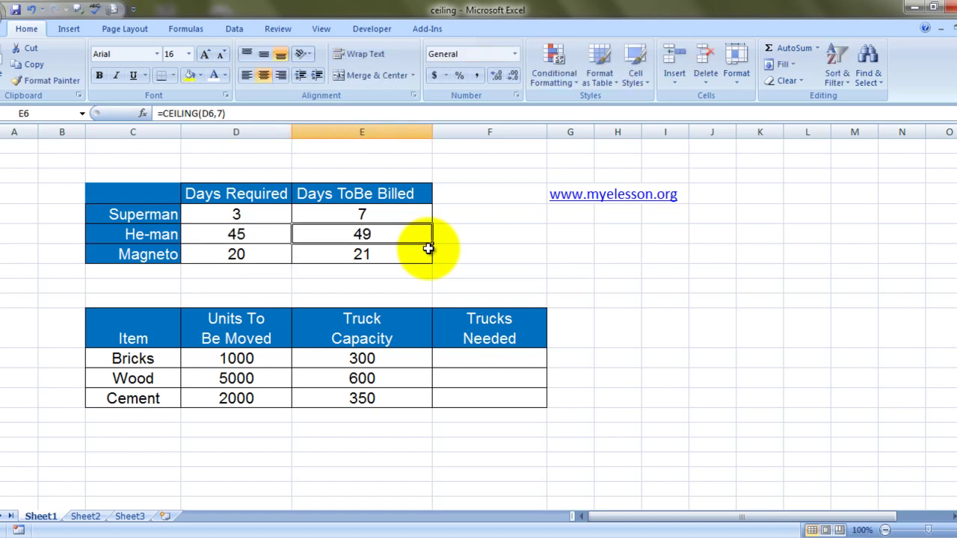
Change Magneto's Days Required to 70, trying 61 first
{"action": "key", "text": "Down"}
{"action": "key", "text": "Left"}
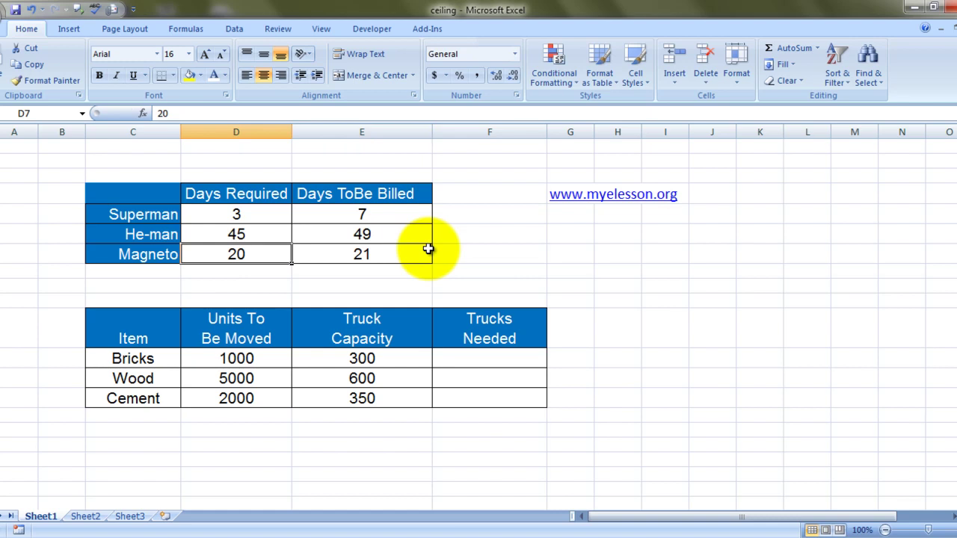
{"action": "type", "text": "61"}
{"action": "key", "text": "Right"}
{"action": "key", "text": "Right"}
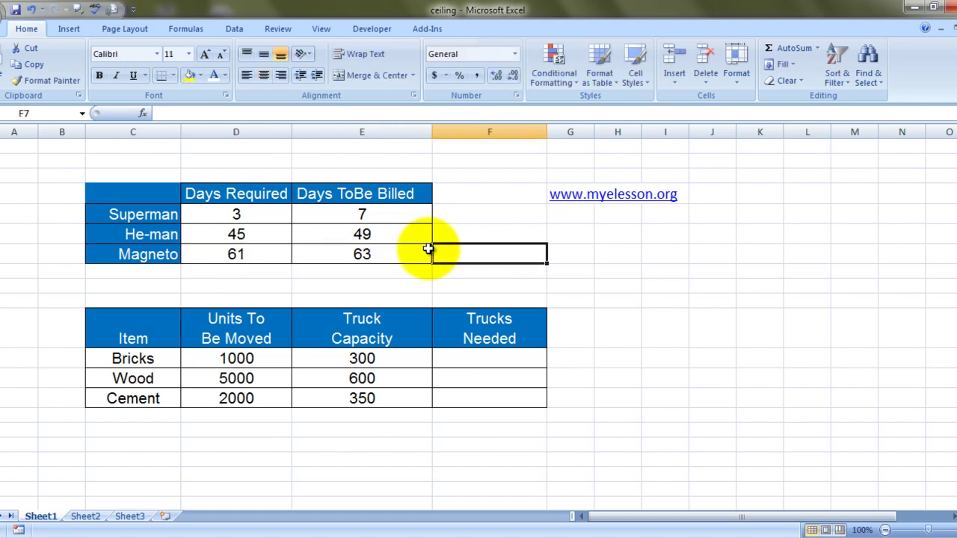
{"action": "key", "text": "Left"}
{"action": "key", "text": "Left"}
{"action": "type", "text": "70"}
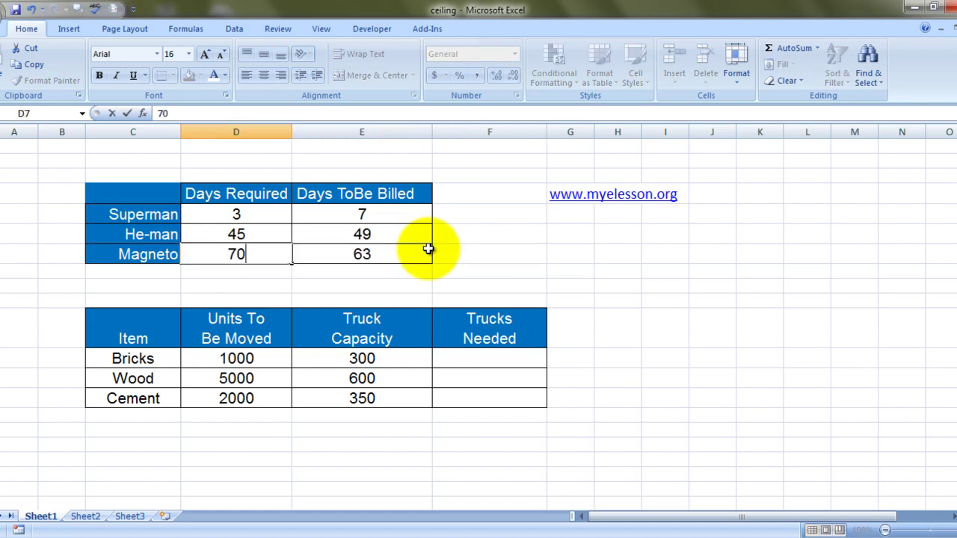
{"action": "key", "text": "Right"}
{"action": "key", "text": "Left"}
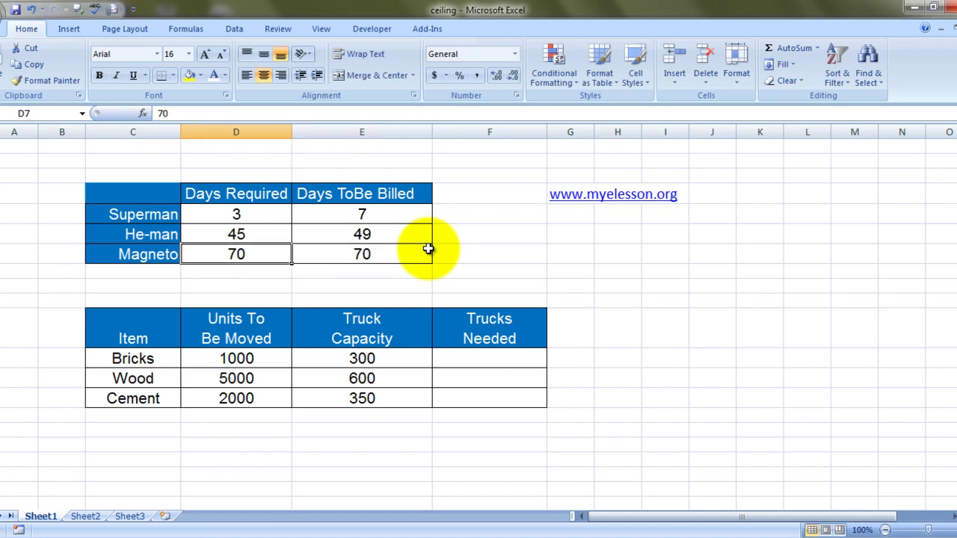
Confirm Magneto's billed value of 70, then move down into the truck table
{"action": "key", "text": "Right"}
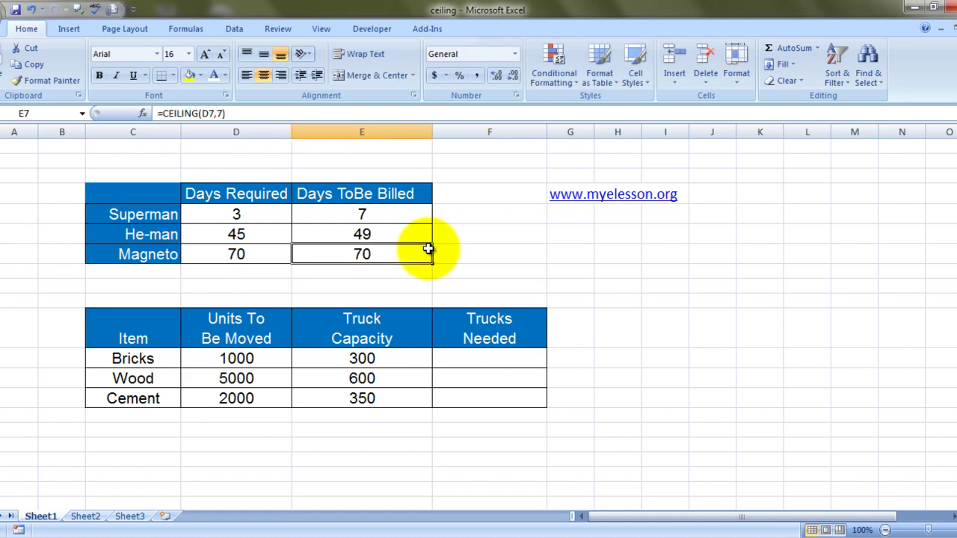
{"action": "key", "text": "Right"}
{"action": "key", "text": "Right"}
{"action": "key", "text": "Left"}
{"action": "key", "text": "Left"}
{"action": "key", "text": "Down"}
{"action": "key", "text": "Down"}
{"action": "key", "text": "Down"}
{"action": "key", "text": "Down"}
{"action": "key", "text": "Down"}
{"action": "key", "text": "Down"}
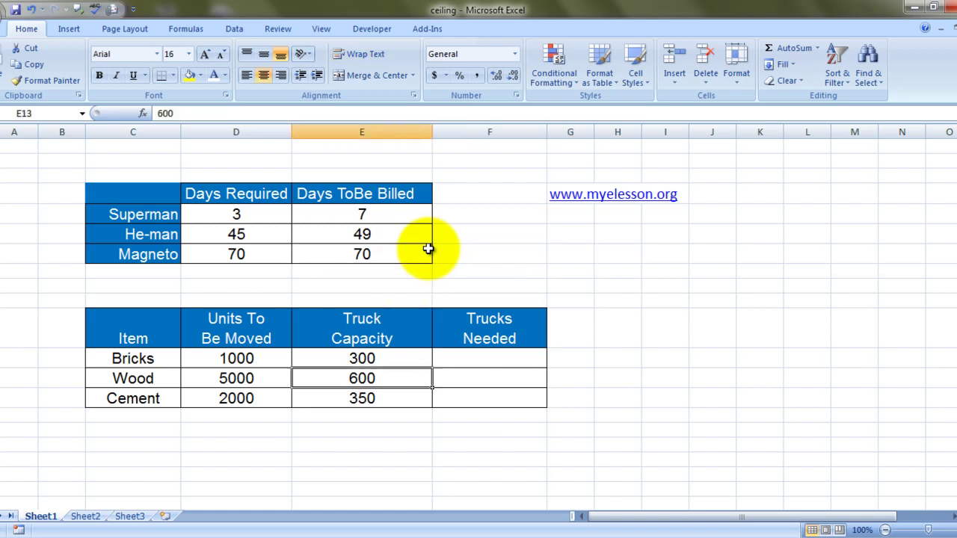
{"action": "key", "text": "Down"}
{"action": "key", "text": "Down"}
{"action": "key", "text": "Up"}
{"action": "key", "text": "Up"}
{"action": "key", "text": "Down"}
{"action": "key", "text": "Down"}
{"action": "key", "text": "Down"}
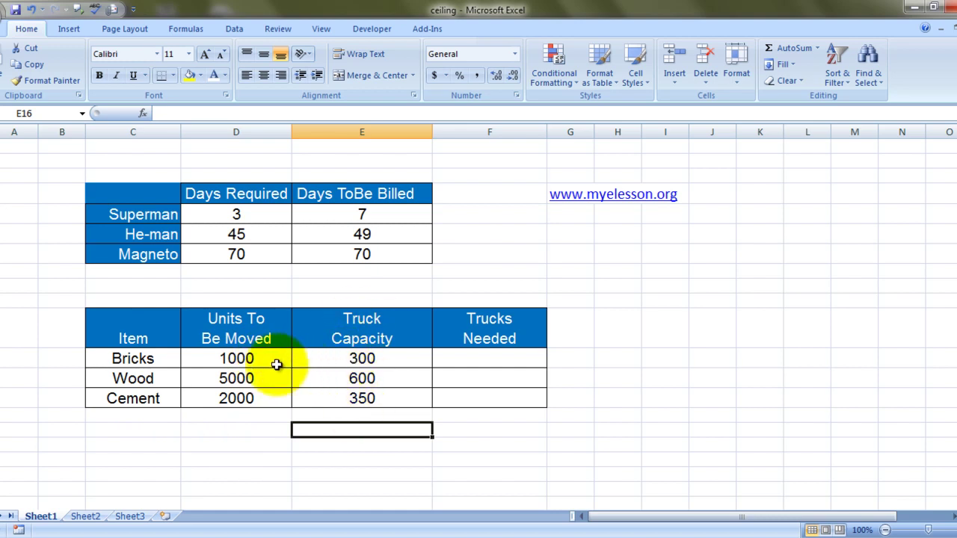
{"action": "left_click", "coordinate": [382, 398]}
{"action": "key", "text": "Right"}
{"action": "key", "text": "Up"}
{"action": "key", "text": "Up"}
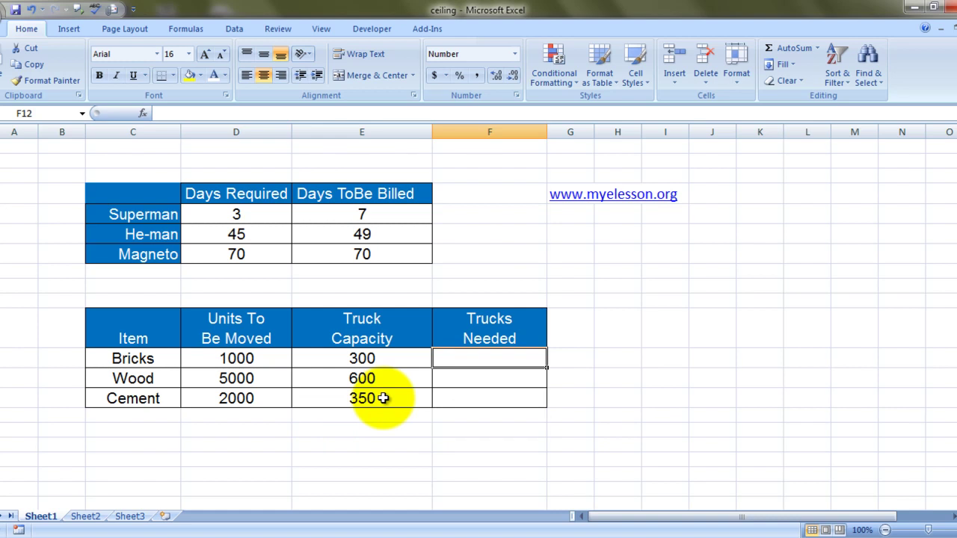
{"action": "type", "text": "="}
{"action": "key", "text": "Left"}
{"action": "key", "text": "Left"}
{"action": "key", "text": "Left"}
{"action": "key", "text": "Right"}
{"action": "type", "text": "/"}
{"action": "key", "text": "Left"}
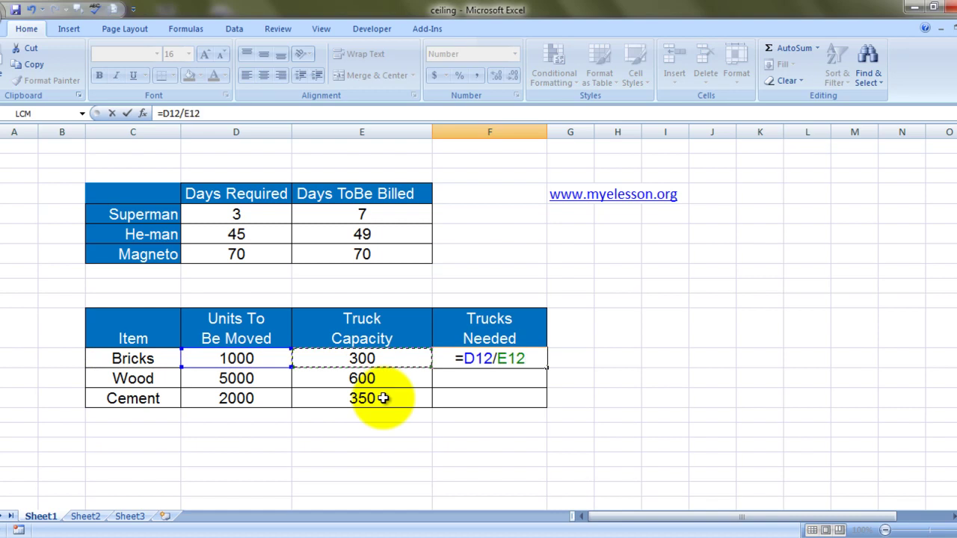
{"action": "key", "text": "Return"}
{"action": "key", "text": "Up"}
{"action": "key", "text": "ctrl+c"}
{"action": "key", "text": "Down"}
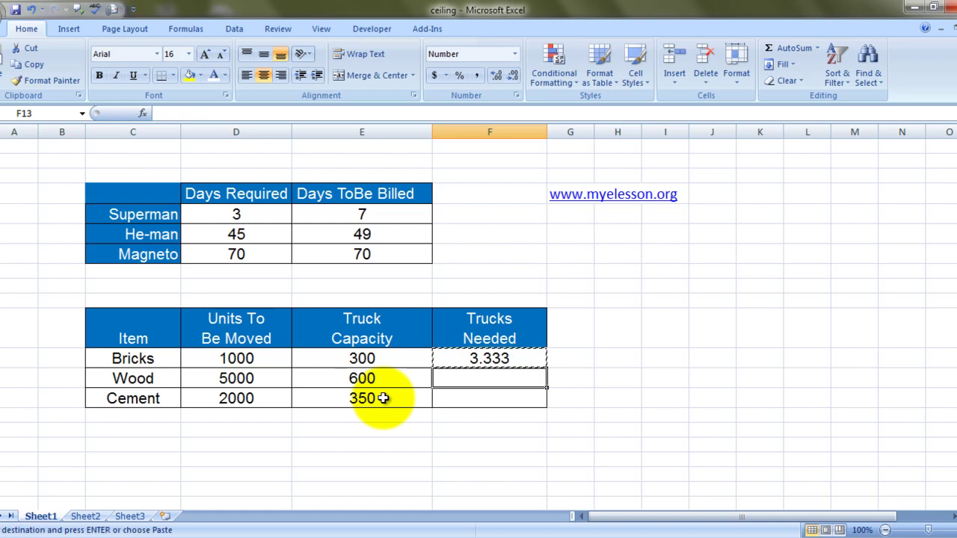
{"action": "key", "text": "shift+Down"}
{"action": "key", "text": "ctrl+v"}
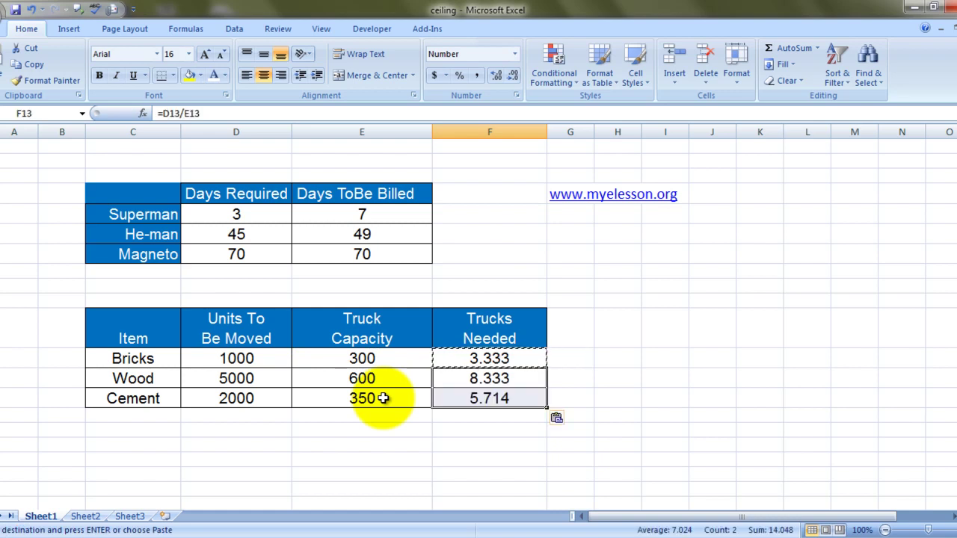
{"action": "key", "text": "Escape"}
{"action": "key", "text": "Right"}
{"action": "key", "text": "Left"}
{"action": "key", "text": "Down"}
{"action": "key", "text": "Left"}
{"action": "key", "text": "Right"}
{"action": "key", "text": "Right"}
{"action": "key", "text": "Left"}
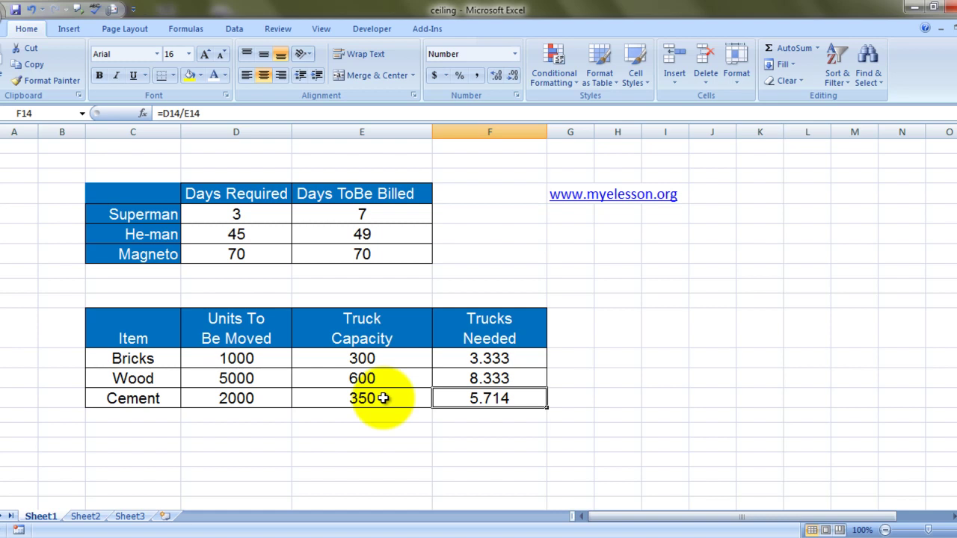
{"action": "key", "text": "Up"}
{"action": "key", "text": "Up"}
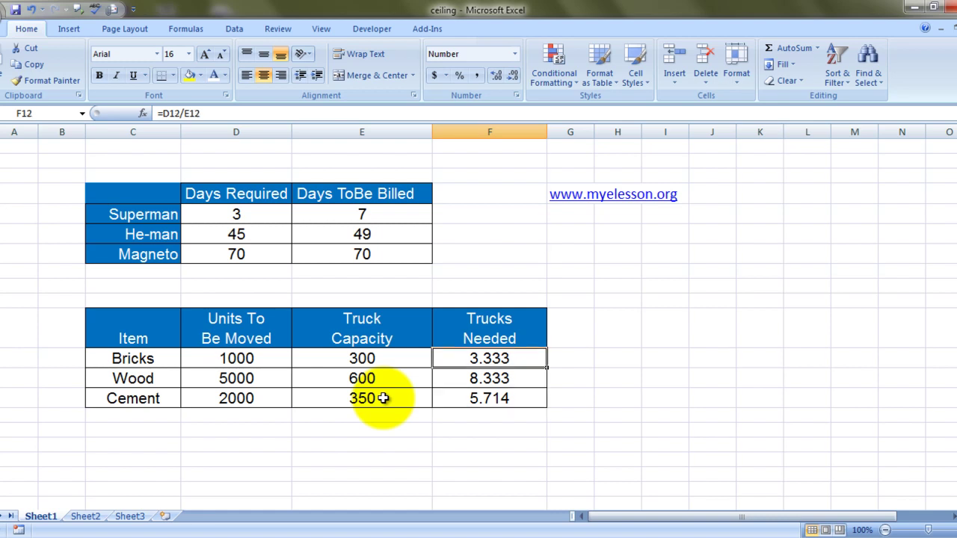
{"action": "key", "text": "Down"}
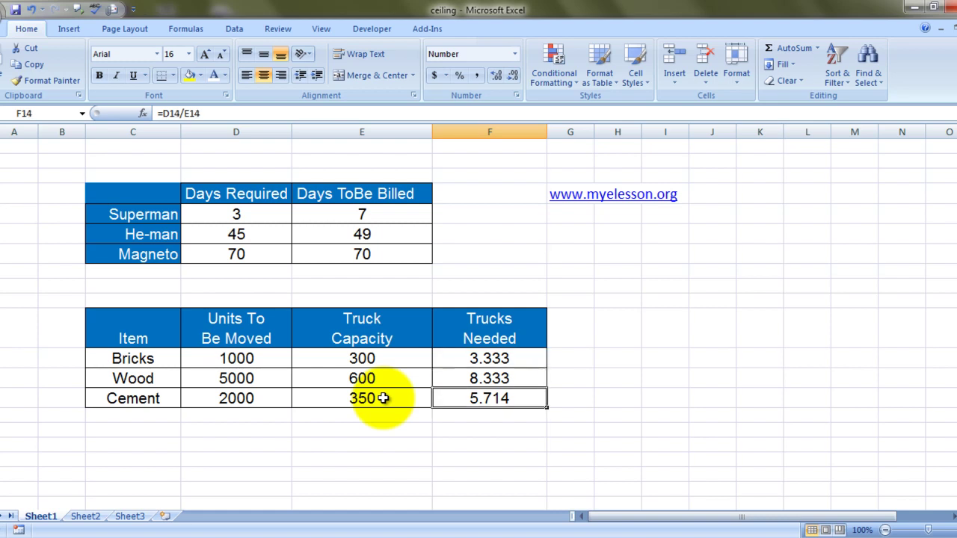
{"action": "key", "text": "Right"}
{"action": "key", "text": "Left"}
{"action": "key", "text": "Up"}
{"action": "key", "text": "Up"}
{"action": "key", "text": "Delete"}
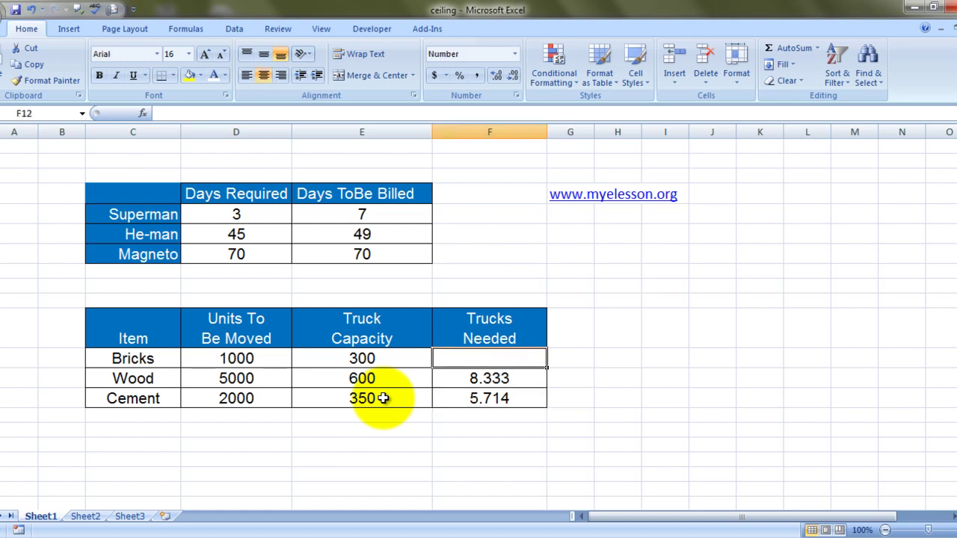
{"action": "key", "text": "Down"}
{"action": "key", "text": "shift+Down"}
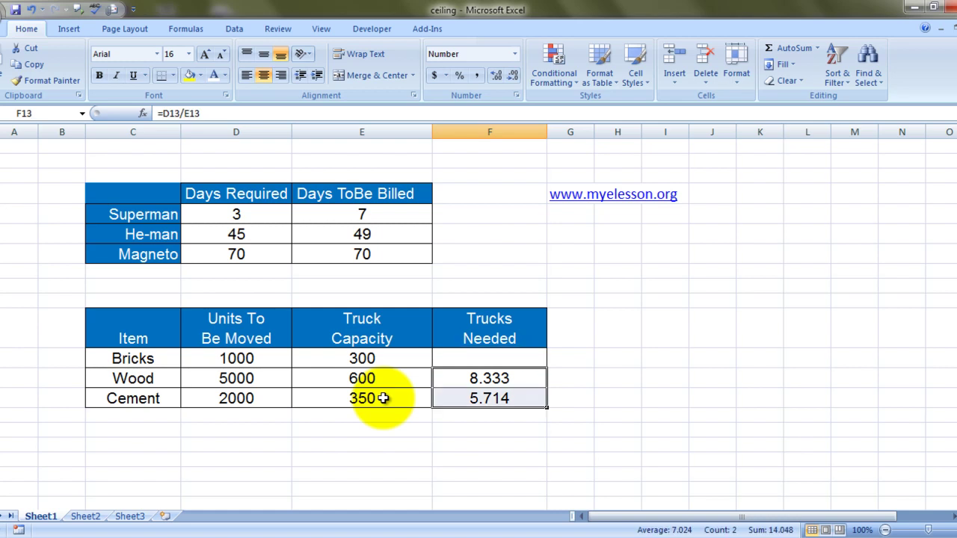
{"action": "key", "text": "Delete"}
{"action": "key", "text": "Up"}
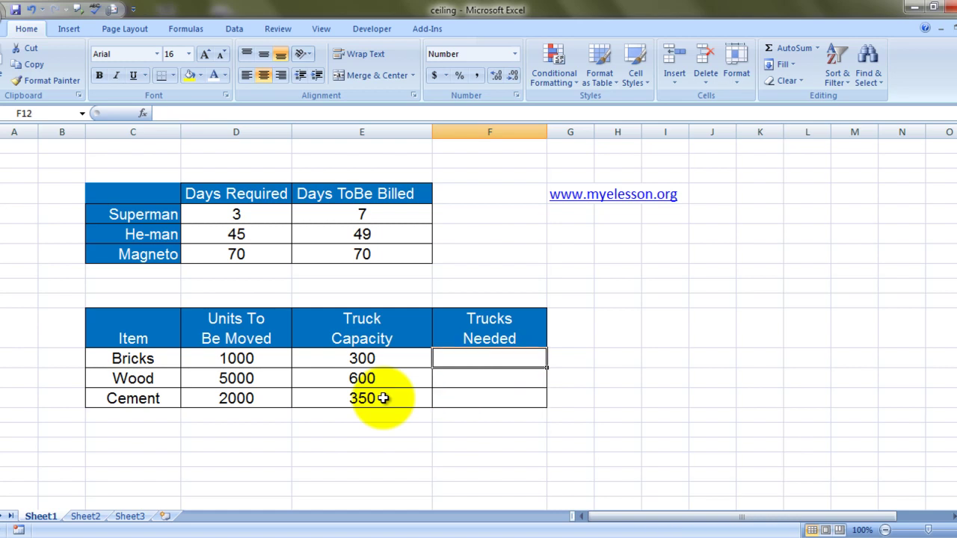
Enter =CEILING(D12/E12,1) in F12 so Bricks needs 4 trucks
{"action": "type", "text": "=ce"}
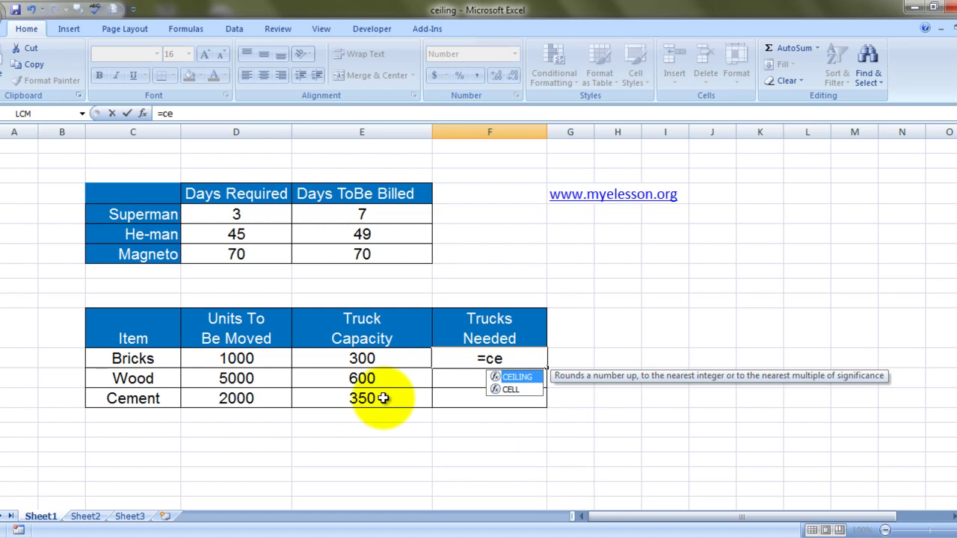
{"action": "key", "text": "Tab"}
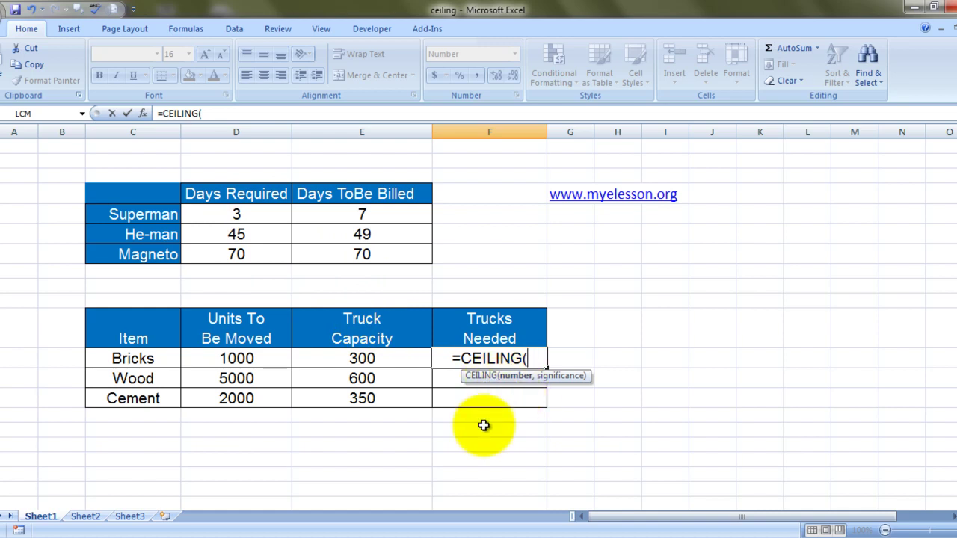
{"action": "left_click", "coordinate": [246, 359]}
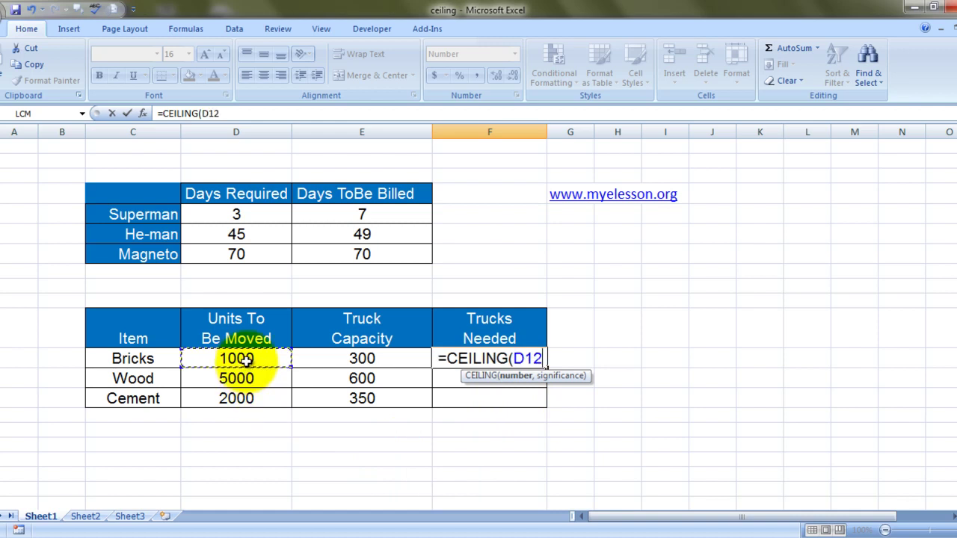
{"action": "type", "text": "/"}
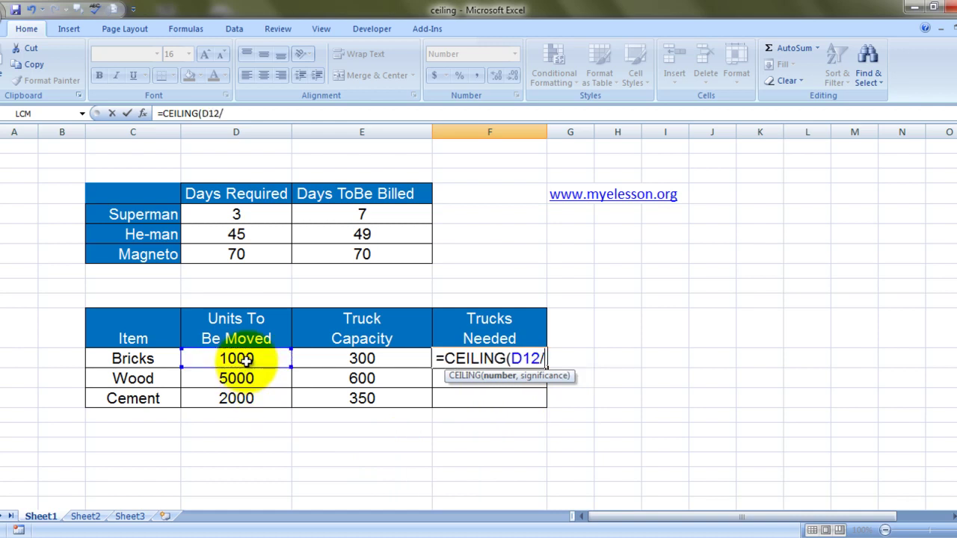
{"action": "left_click", "coordinate": [366, 360]}
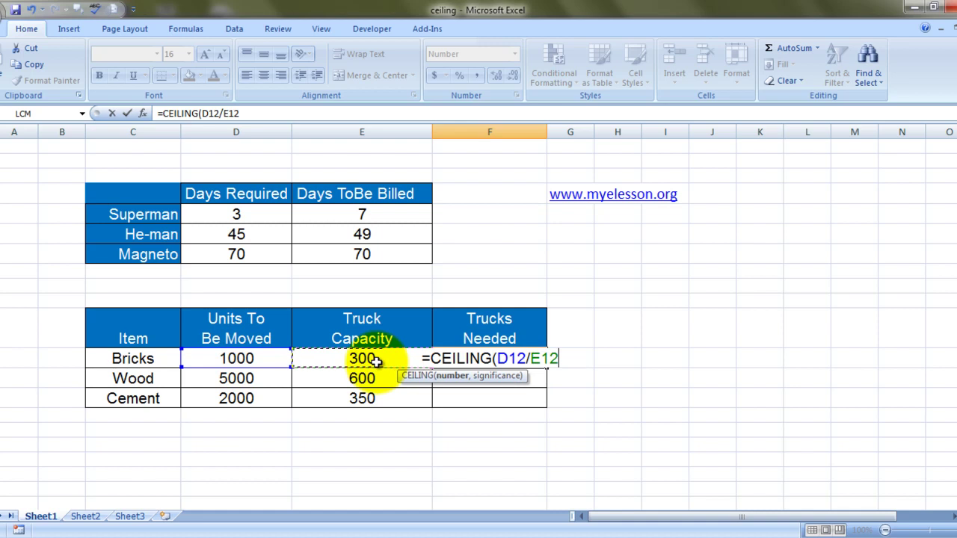
{"action": "type", "text": ","}
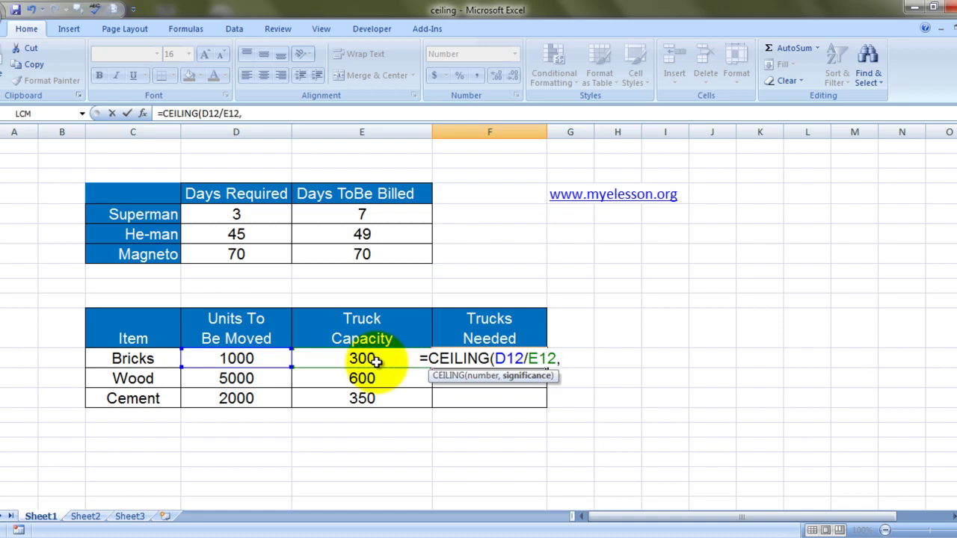
{"action": "type", "text": "1)"}
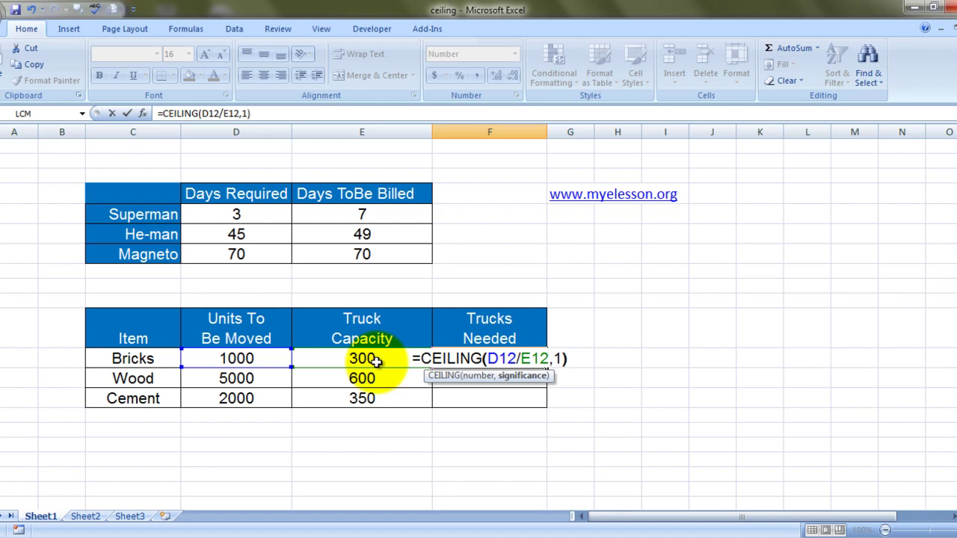
{"action": "key", "text": "Return"}
Copy the F12 formula down to Wood and Cement, giving 9 and 6 trucks
{"action": "key", "text": "Up"}
{"action": "key", "text": "ctrl+c"}
{"action": "key", "text": "shift+Down"}
{"action": "key", "text": "shift+Down"}
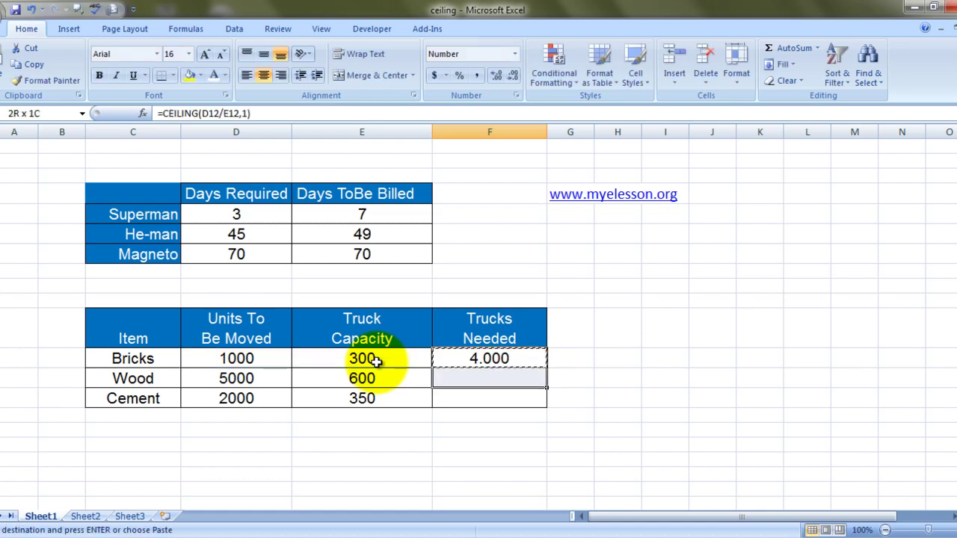
{"action": "key", "text": "ctrl+v"}
{"action": "key", "text": "Right"}
{"action": "key", "text": "Escape"}
{"action": "key", "text": "Right"}
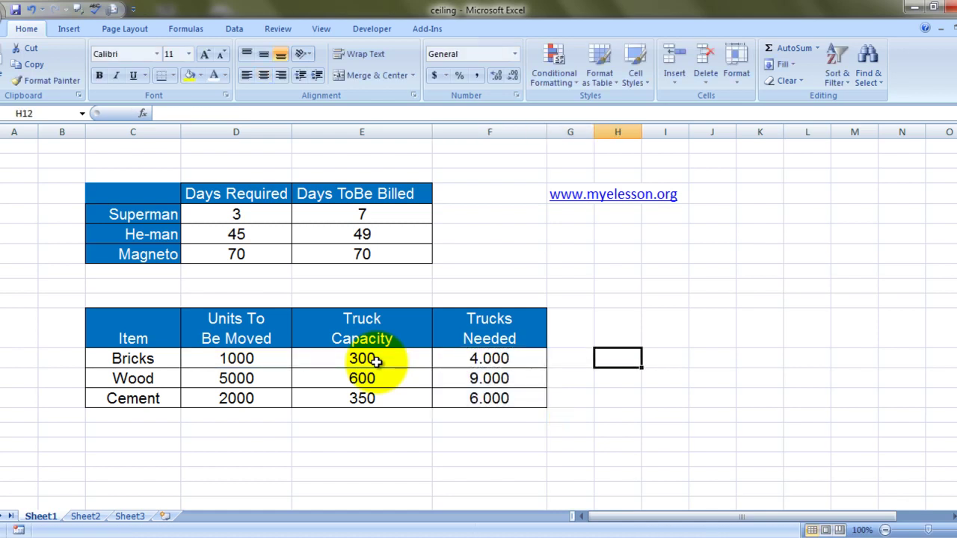